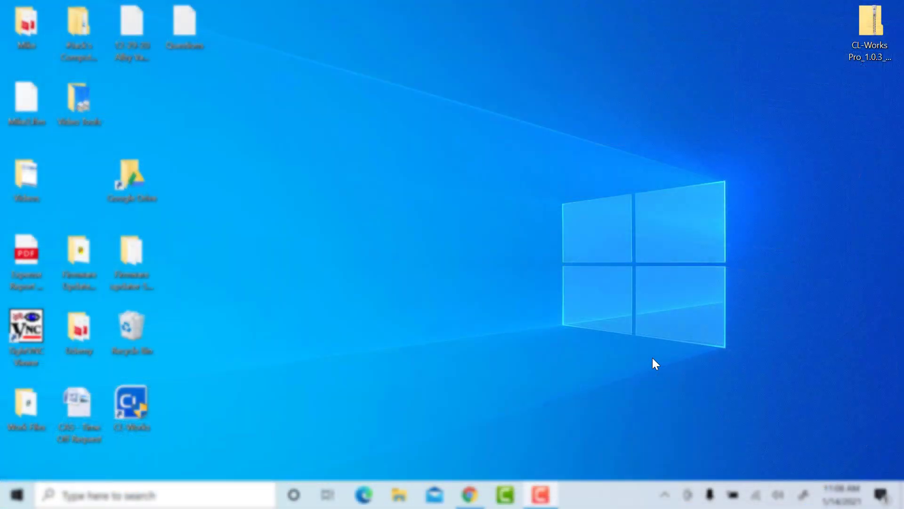
# Run the CL-Works Pro setup application from inside the zip archive
pyautogui.doubleClick(868, 27)
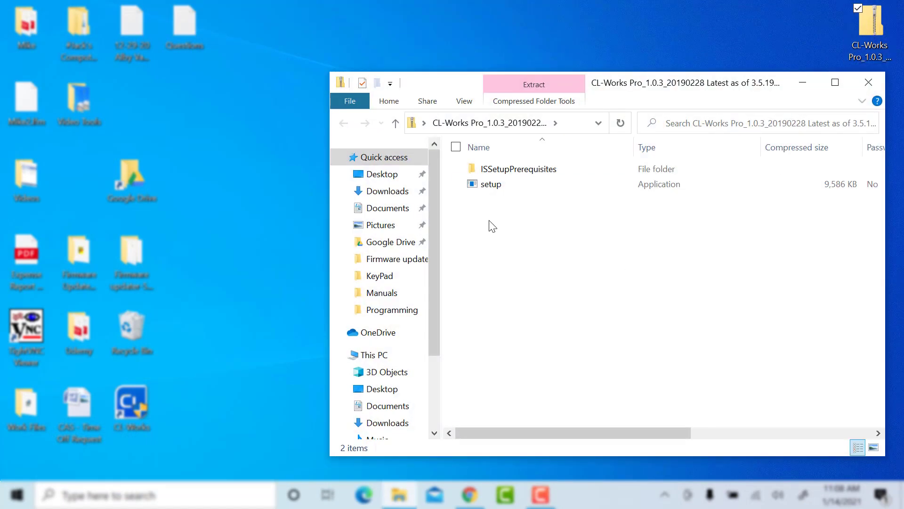
pyautogui.click(498, 190)
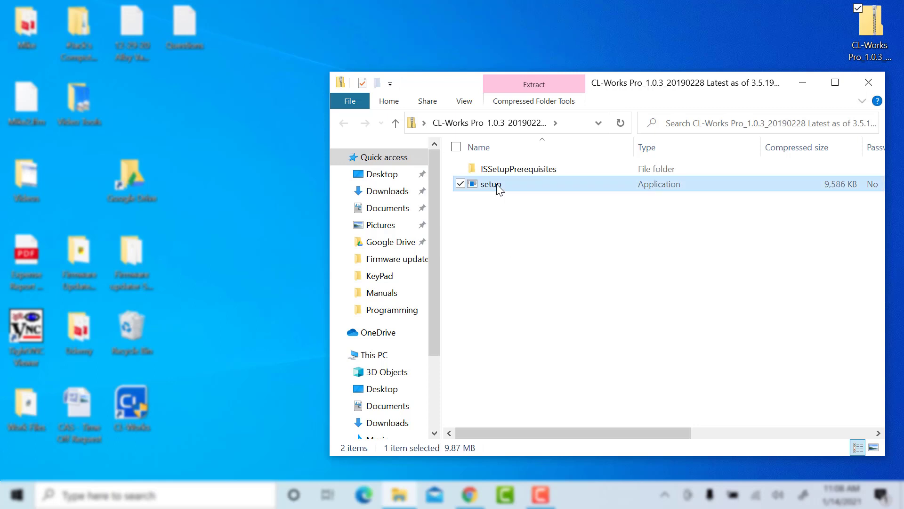
pyautogui.doubleClick(498, 190)
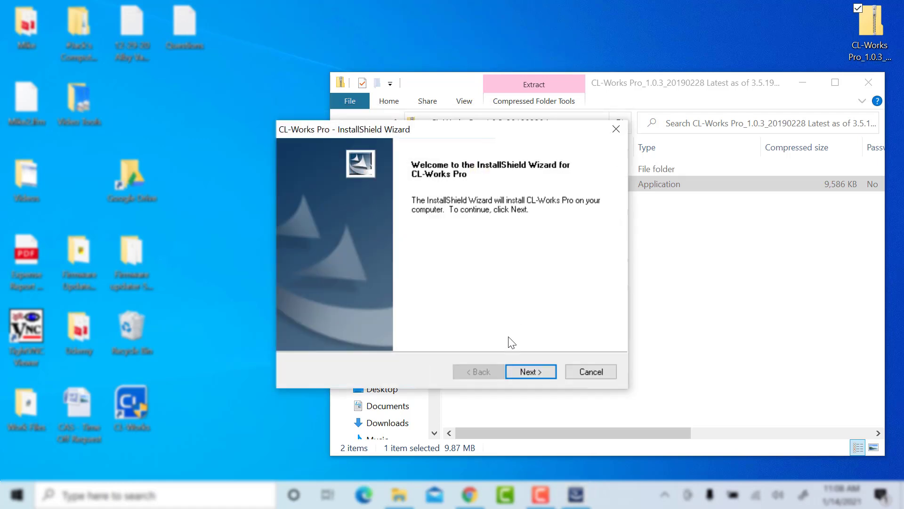
# Proceed through the Welcome page keeping C:\CAS\CL-Works Pro\ as the destination folder
pyautogui.click(524, 372)
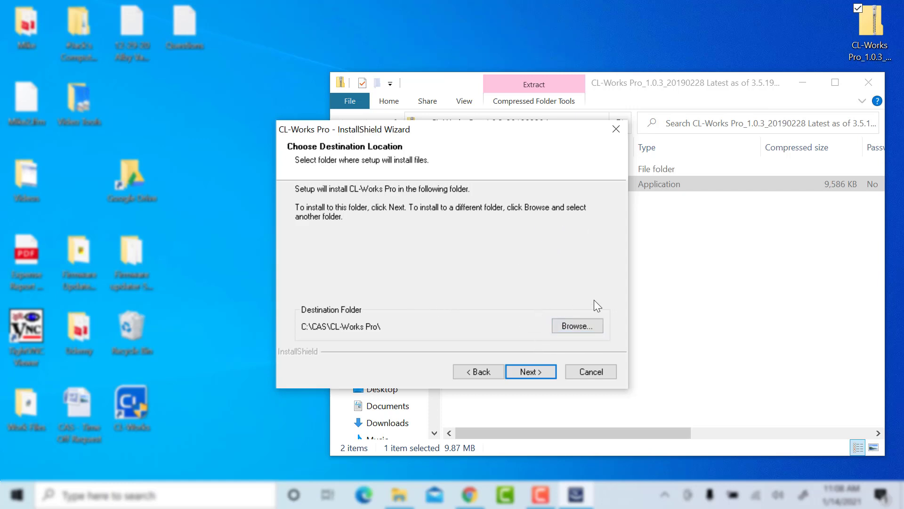
pyautogui.click(527, 368)
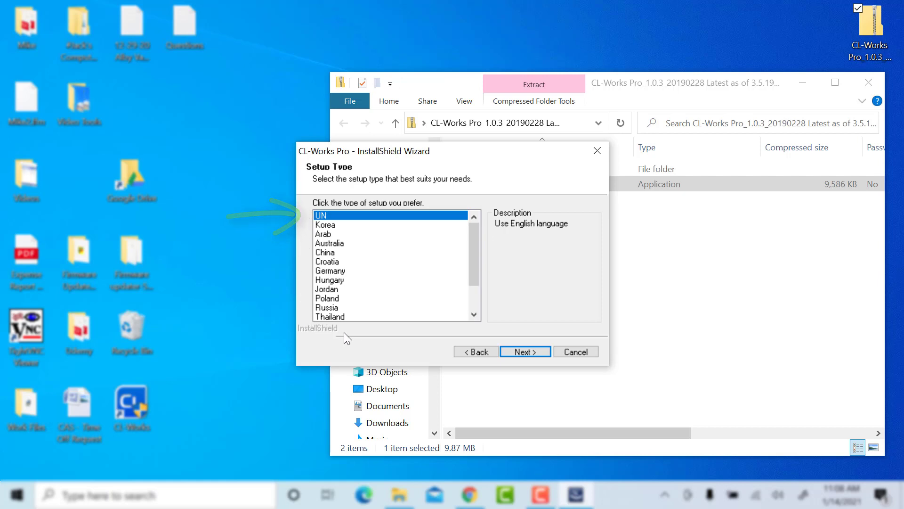
pyautogui.scroll(-1, 478, 275)
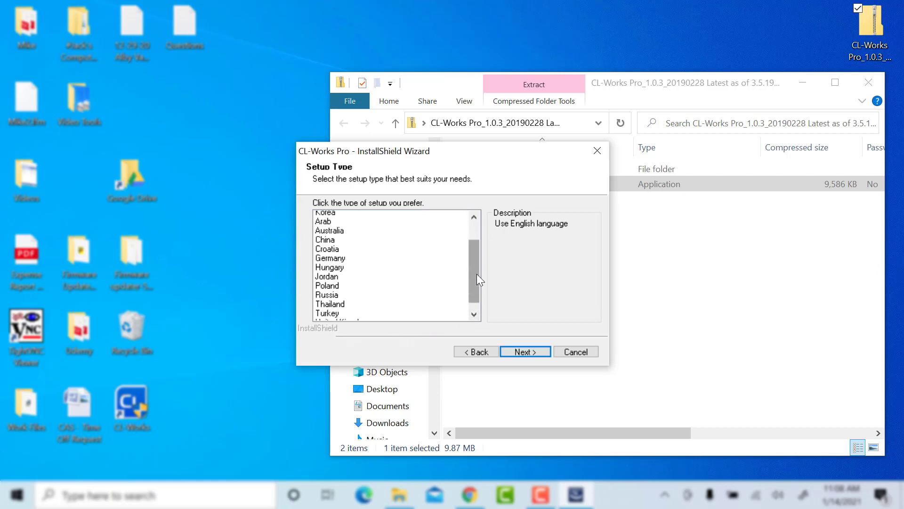
pyautogui.scroll(-1, 477, 274)
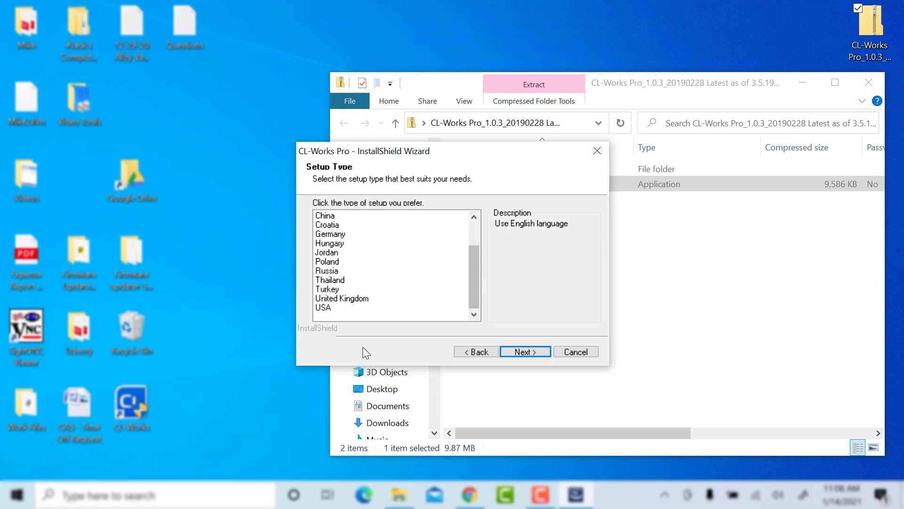
# Choose the USA setup type and start copying the program files
pyautogui.click(327, 308)
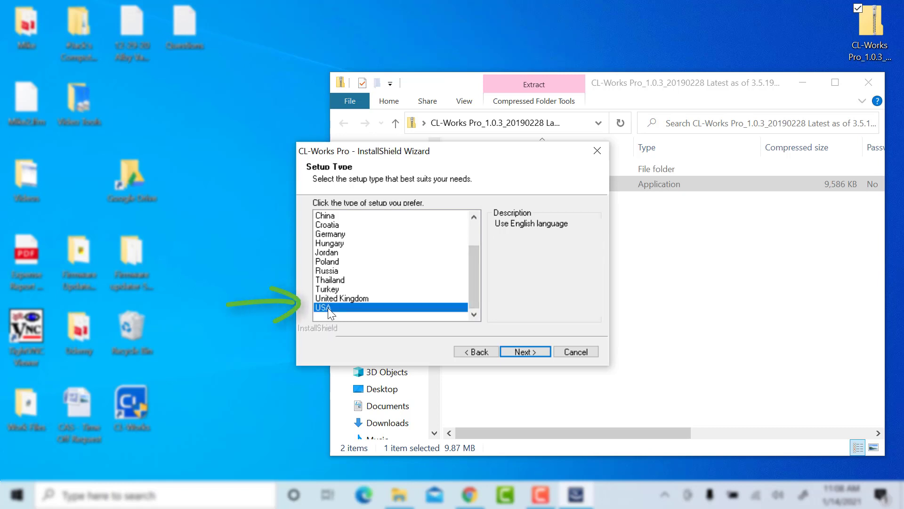
pyautogui.click(522, 351)
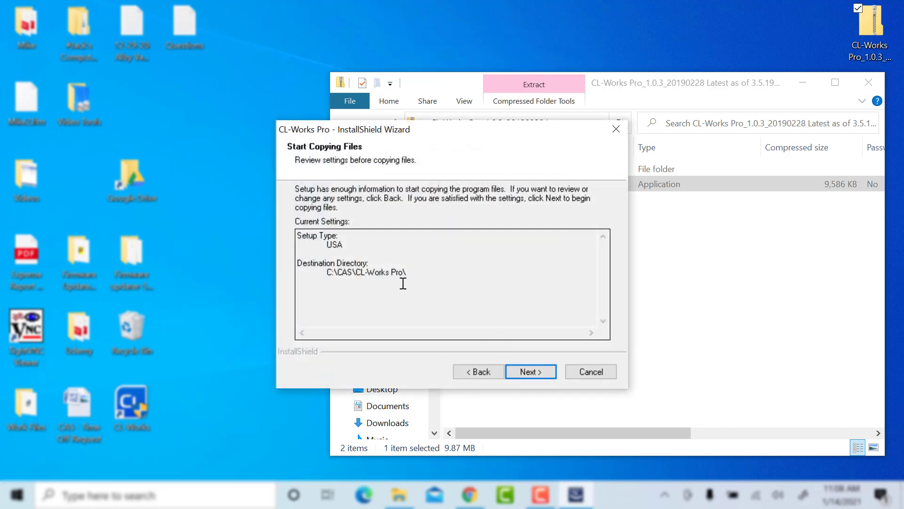
pyautogui.click(541, 369)
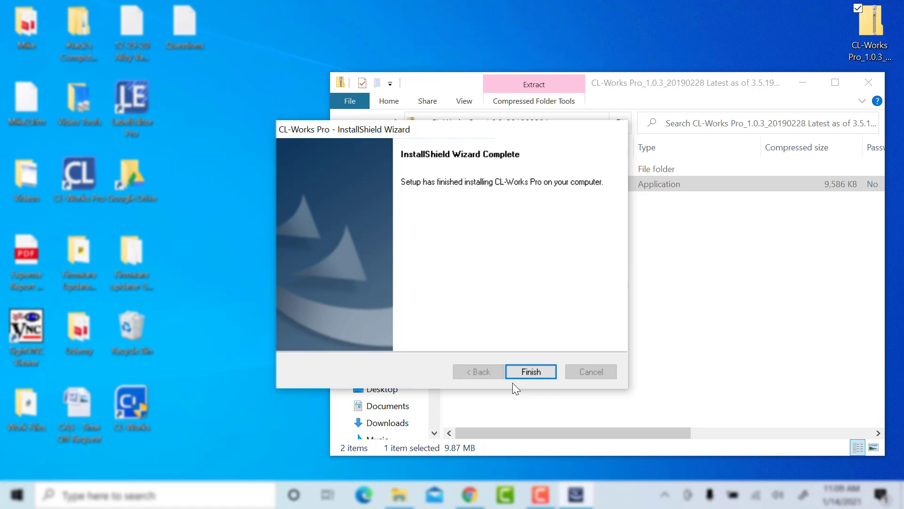
# Finish the installer and close the archive window
pyautogui.click(526, 370)
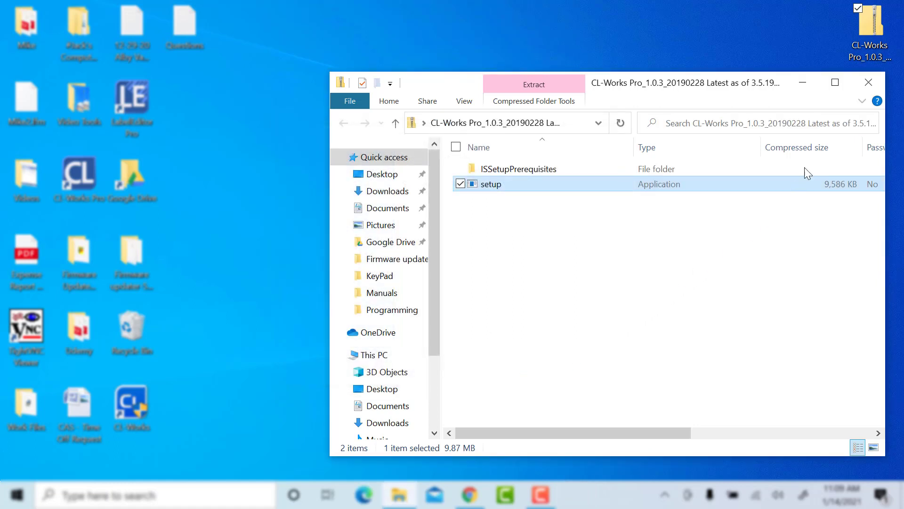
pyautogui.click(874, 83)
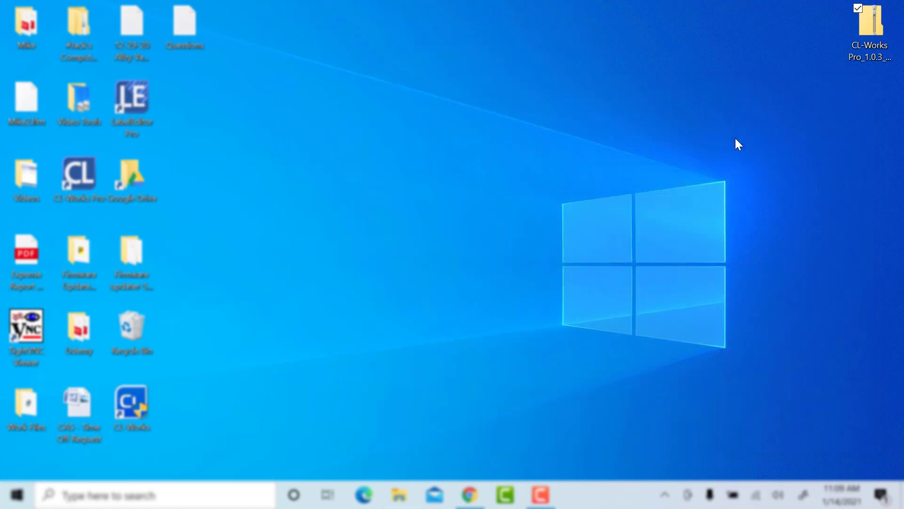
# Move the CL-Works Pro and LabelEditor Pro shortcuts to the top right and launch CL-Works Pro
pyautogui.moveTo(79, 177); pyautogui.dragTo(869, 106)
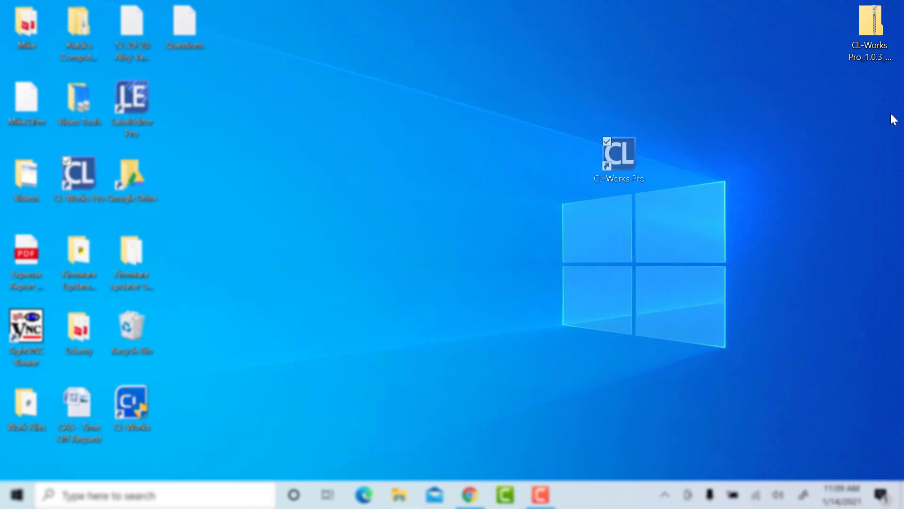
pyautogui.moveTo(132, 103); pyautogui.dragTo(881, 169)
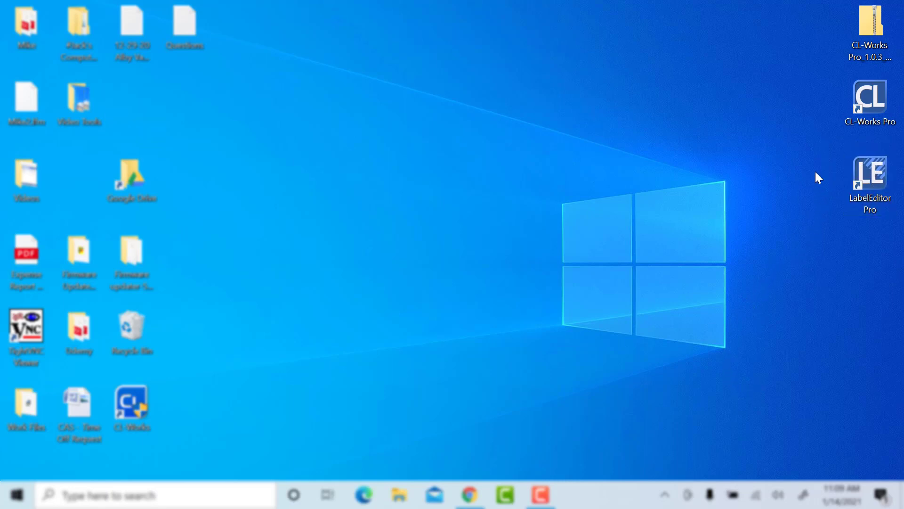
pyautogui.doubleClick(875, 99)
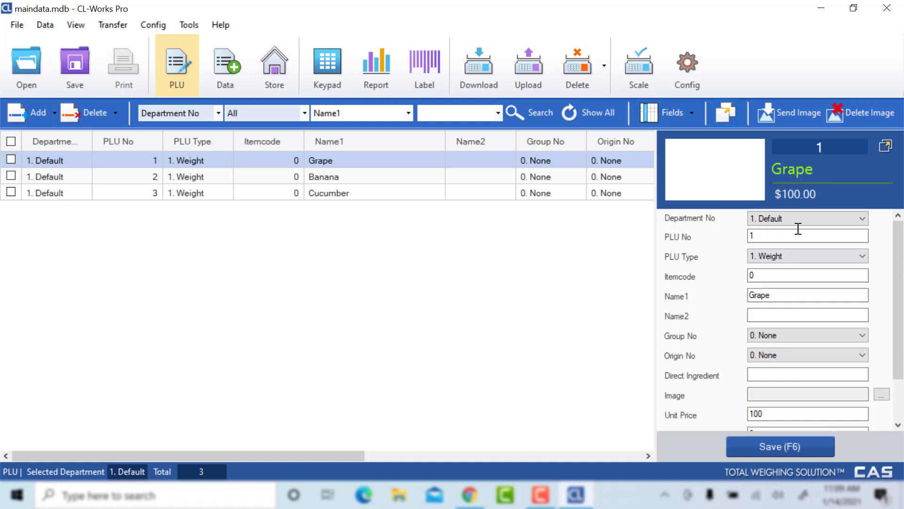
# Detach the PLU edit panel into its own window and close it
pyautogui.click(886, 147)
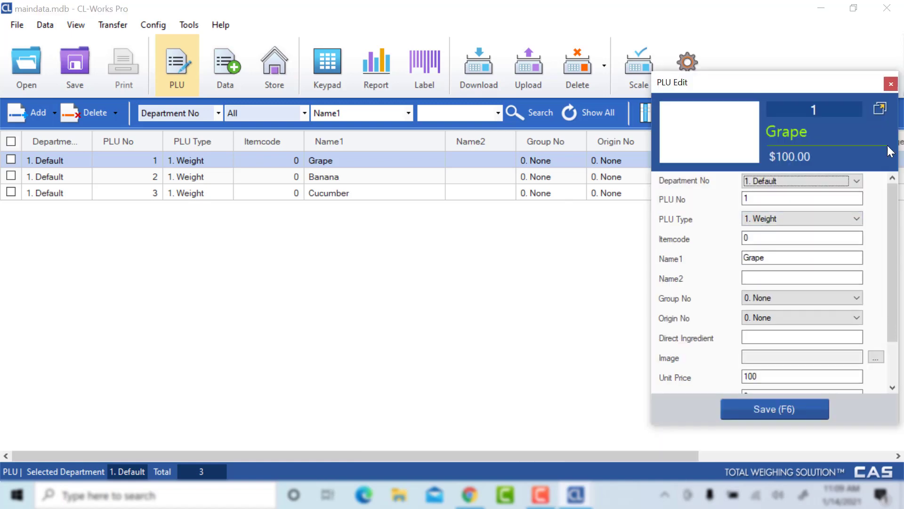
pyautogui.click(891, 84)
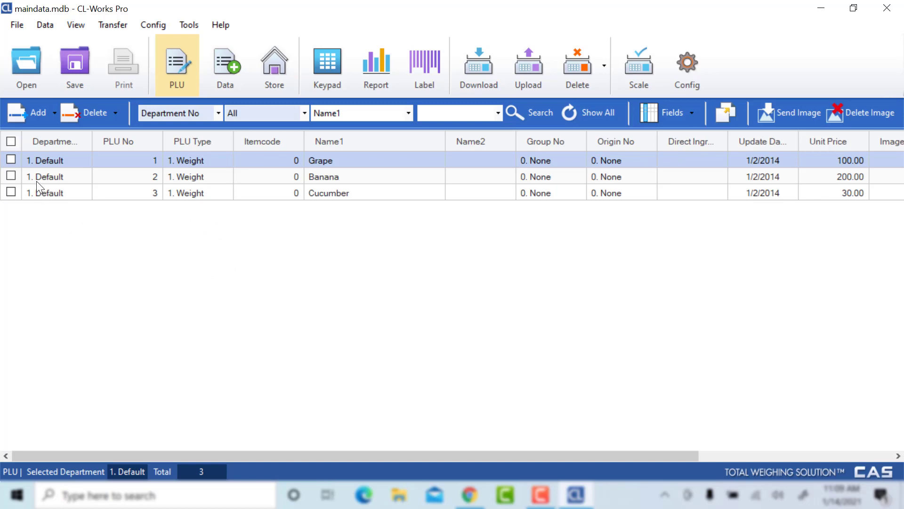
# Delete all three sample PLUs (Grape, Banana, Cucumber), confirming the deletion
pyautogui.click(11, 141)
pyautogui.click(89, 110)
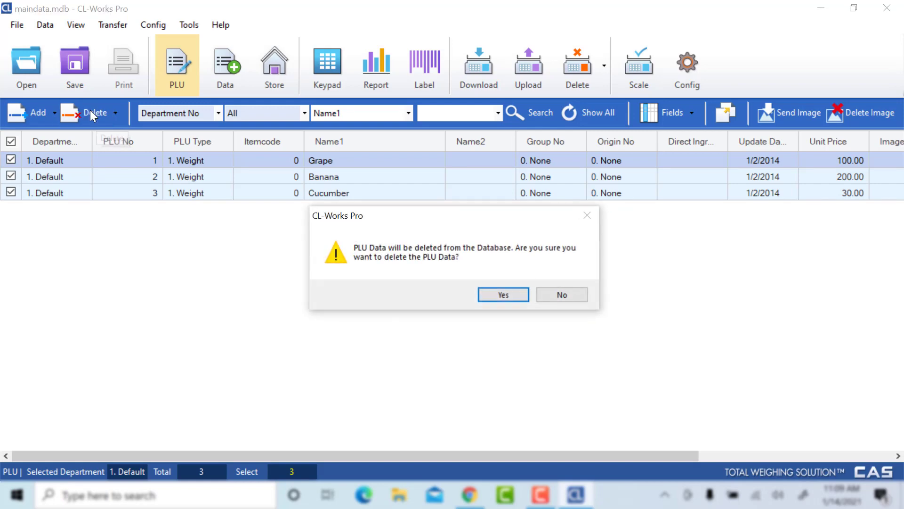
pyautogui.click(504, 296)
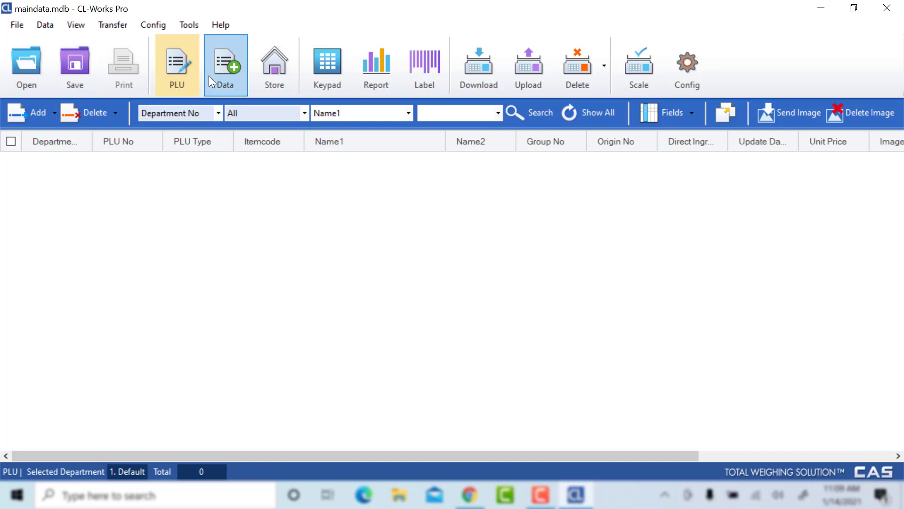
pyautogui.click(23, 72)
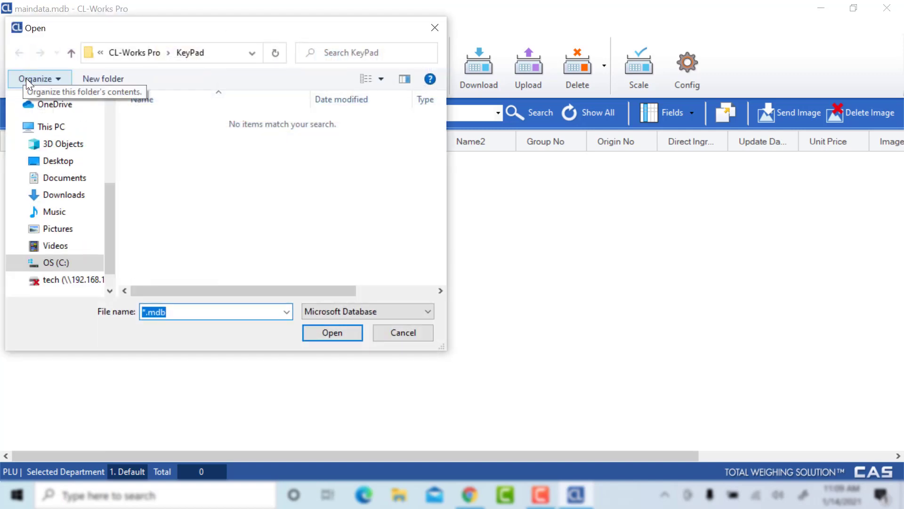
pyautogui.click(136, 53)
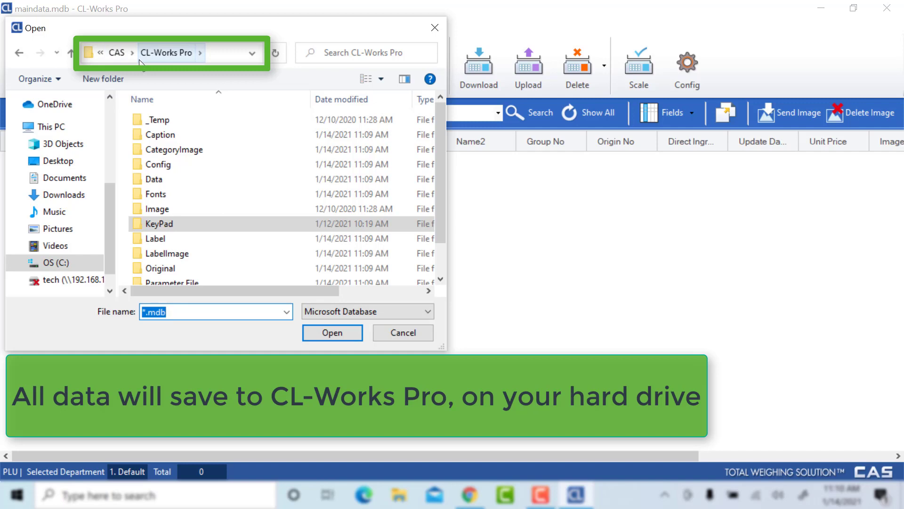
pyautogui.scroll(-1, 199, 131)
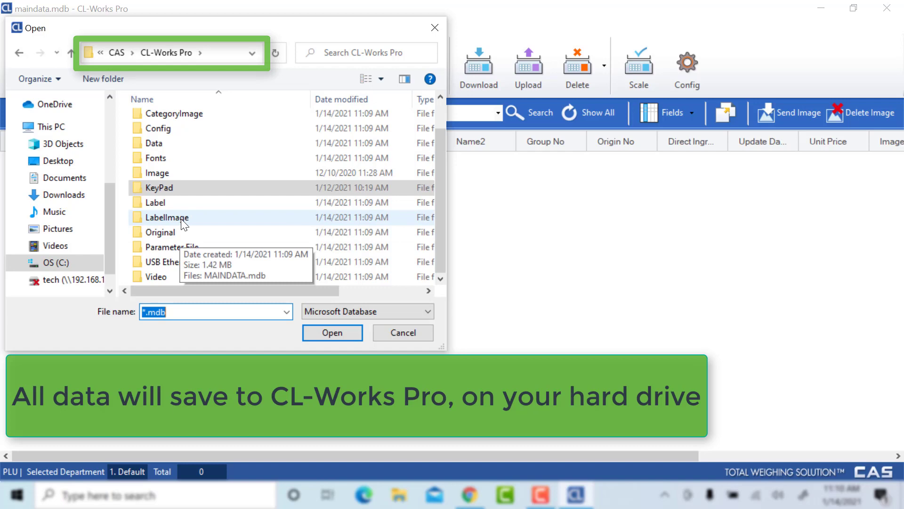
pyautogui.scroll(2, 183, 189)
pyautogui.click(175, 181)
pyautogui.doubleClick(174, 182)
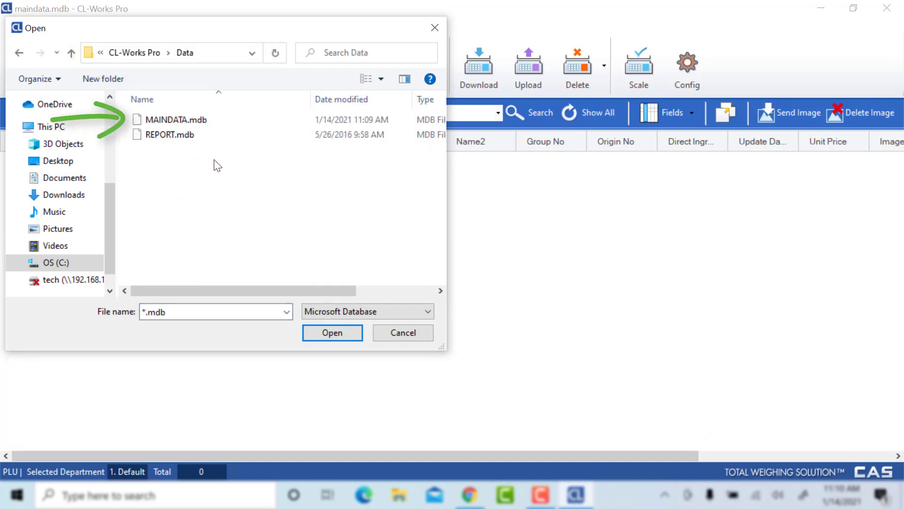
pyautogui.click(410, 337)
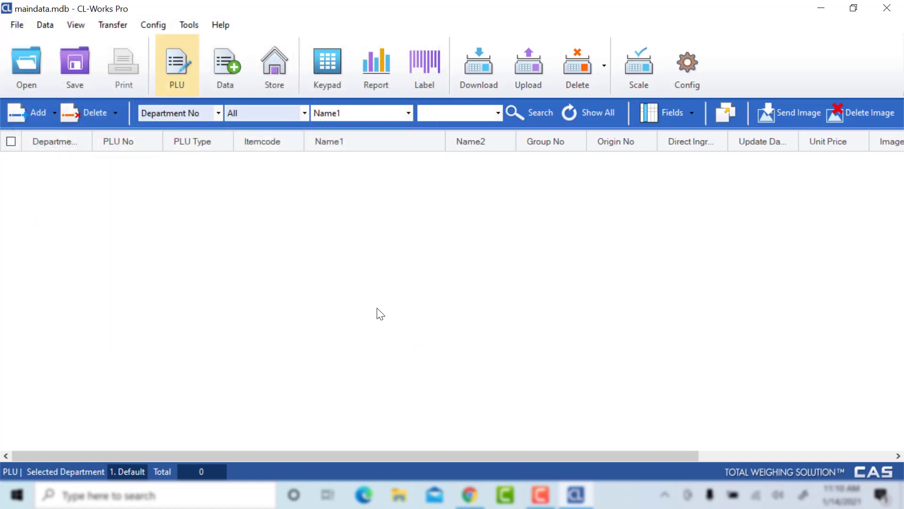
# In the Department data view, rename department 1 from Default to Produce
pyautogui.click(230, 60)
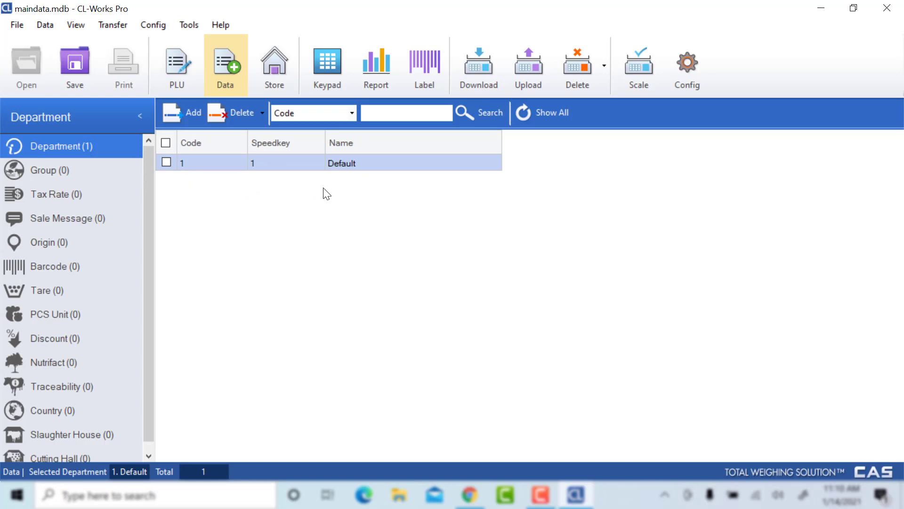
pyautogui.click(345, 166)
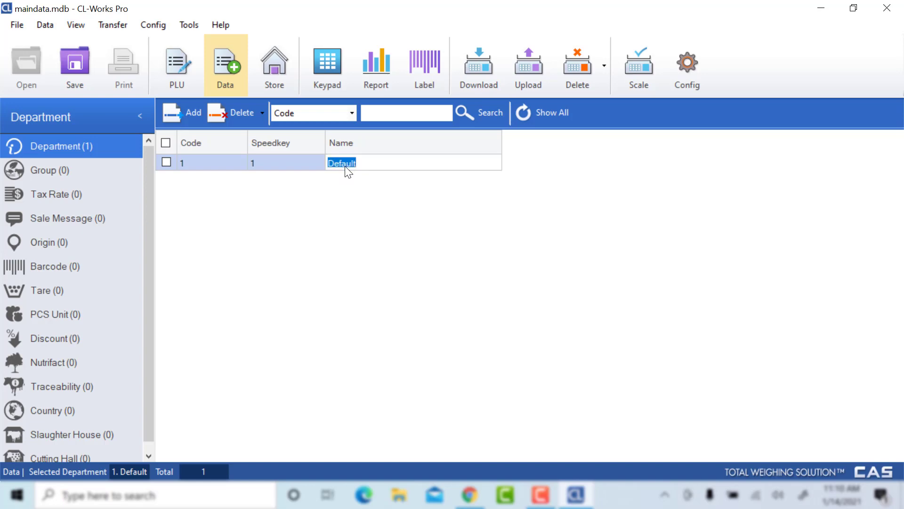
pyautogui.press('BackSpace')
pyautogui.write('Pr')
pyautogui.write('oduce')
pyautogui.press('Return')
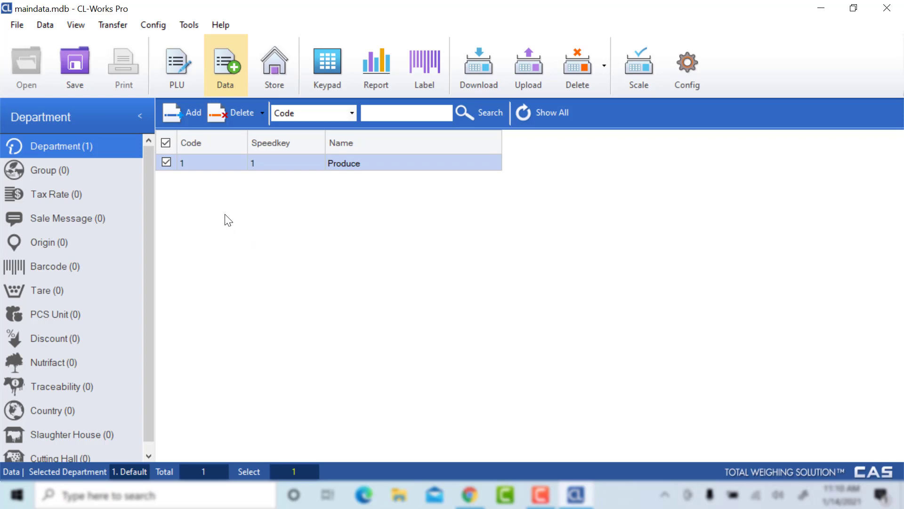
# Add a second department row and assign it speedkey 2
pyautogui.click(186, 113)
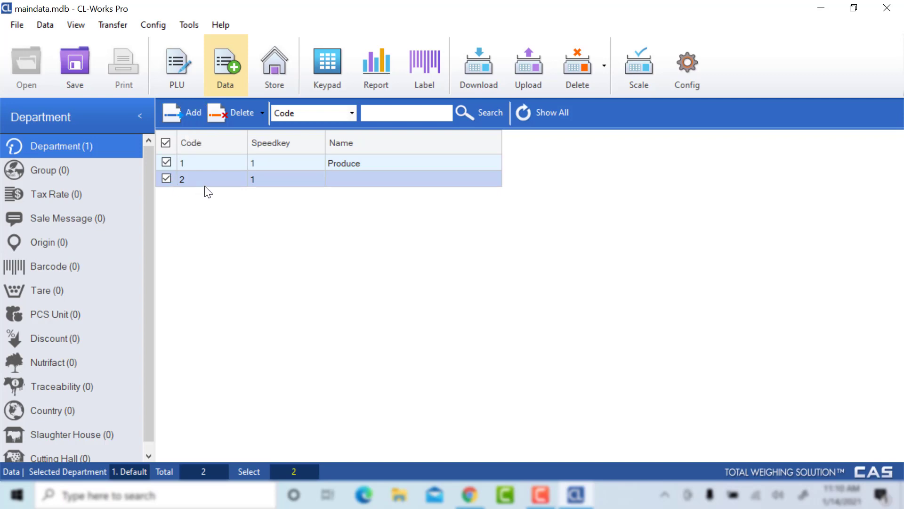
pyautogui.click(256, 179)
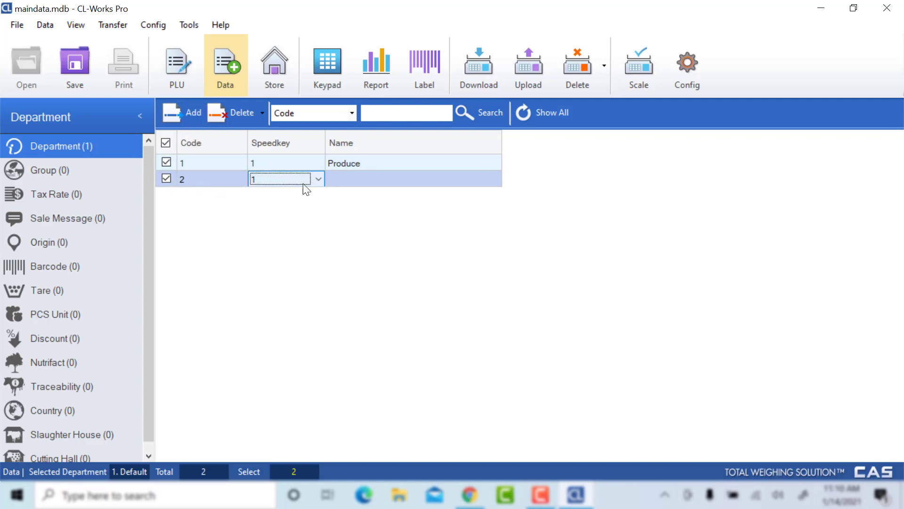
pyautogui.click(318, 180)
pyautogui.click(289, 204)
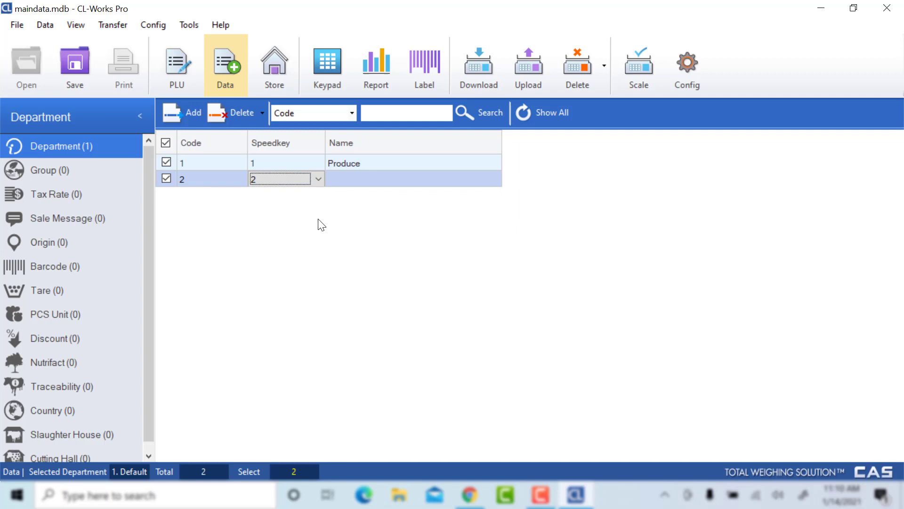
# Name department 2 Deli and save the department changes
pyautogui.click(364, 184)
pyautogui.click(368, 182)
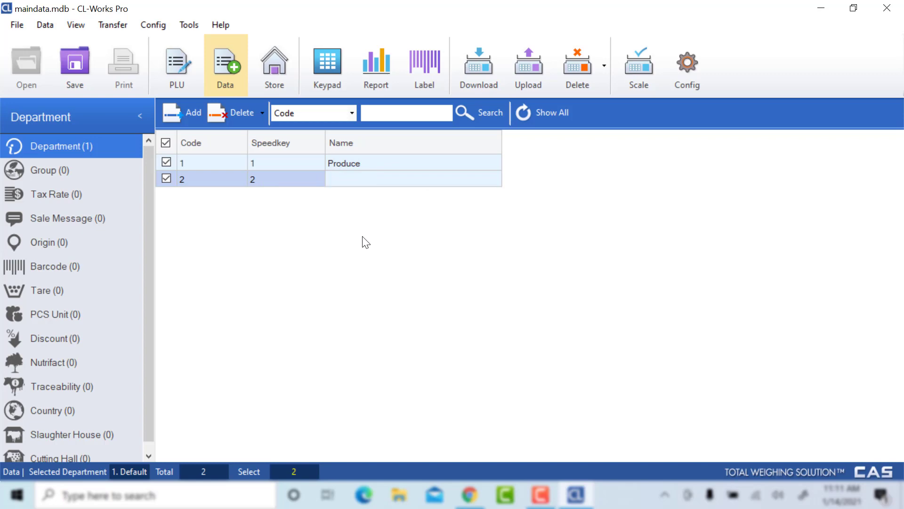
pyautogui.write('Del')
pyautogui.write('i')
pyautogui.press('Return')
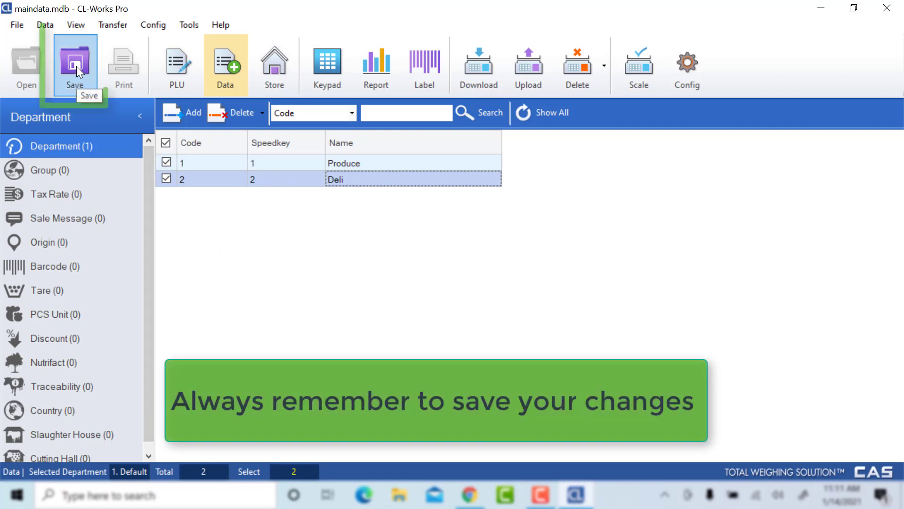
pyautogui.click(76, 66)
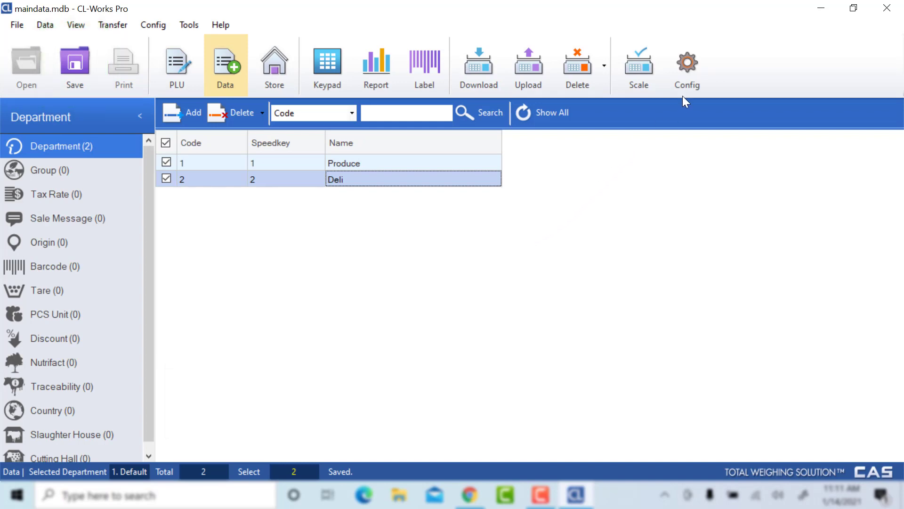
# In Configuration, set Weight Decimal Point to 2, save and apply it to all data
pyautogui.click(690, 74)
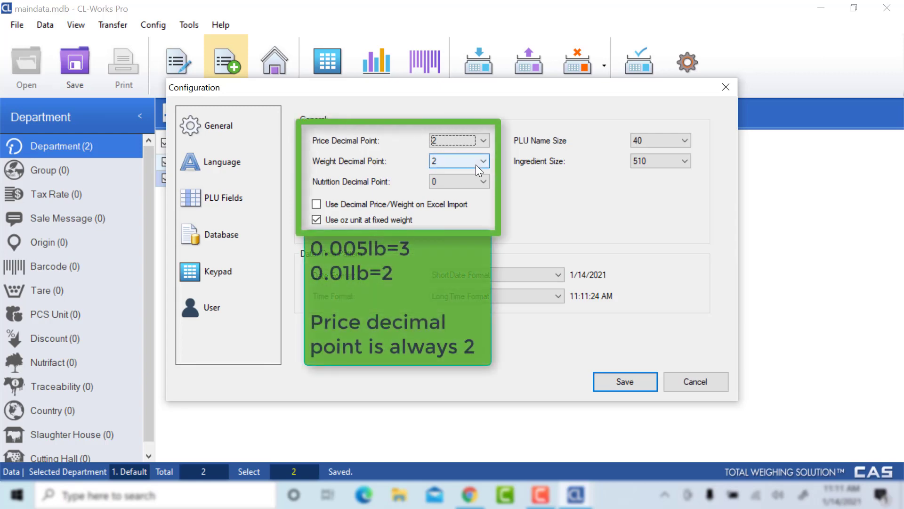
pyautogui.click(475, 162)
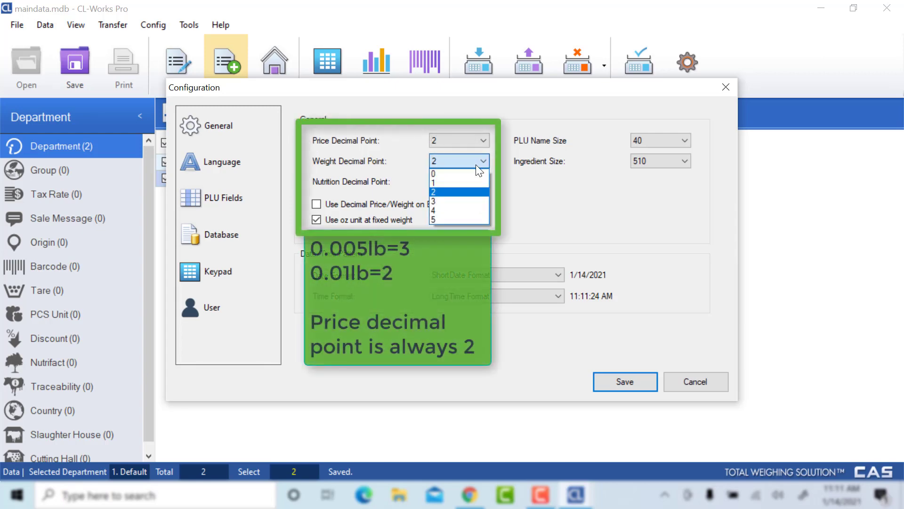
pyautogui.click(465, 194)
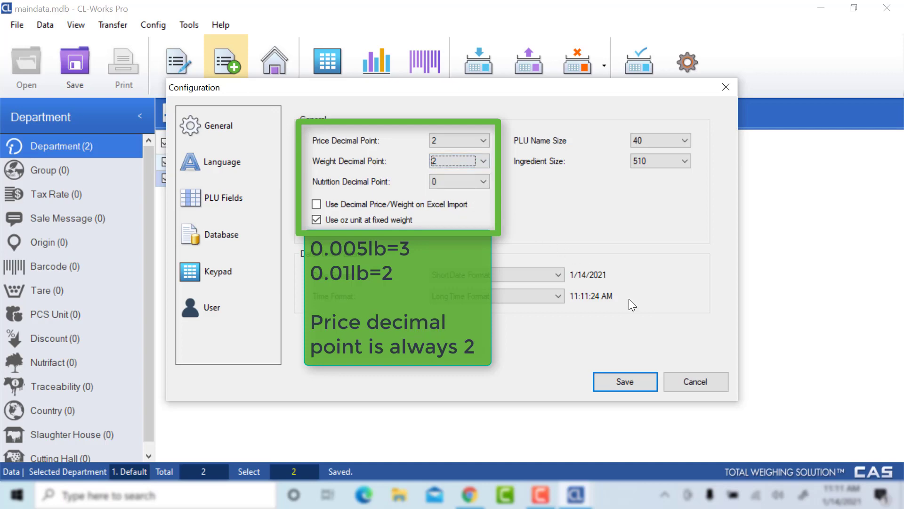
pyautogui.click(636, 382)
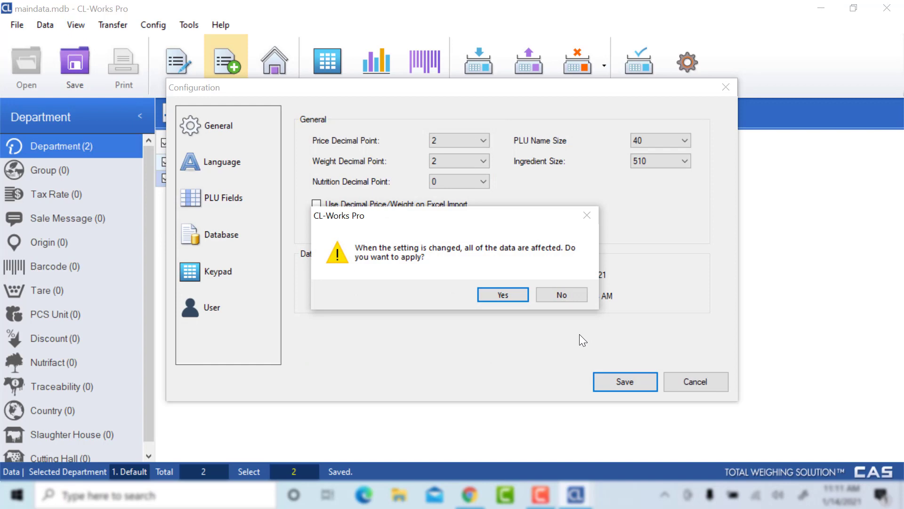
pyautogui.click(503, 296)
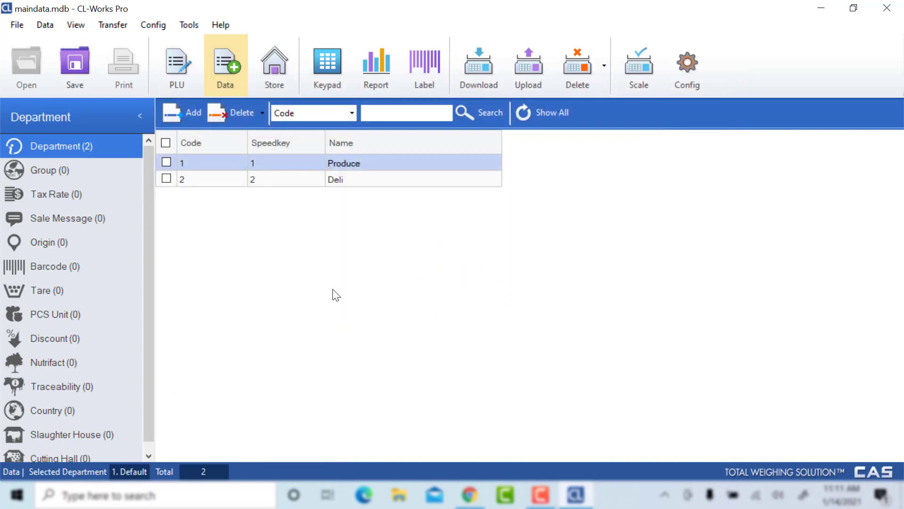
# Visit the PLU list, the Data lists, and the Store section with stores, clerks and customers
pyautogui.click(179, 75)
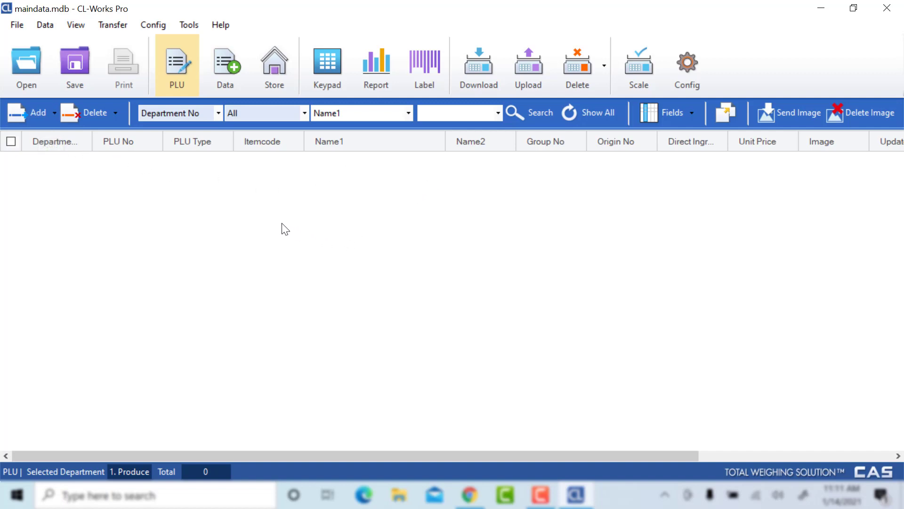
pyautogui.click(227, 76)
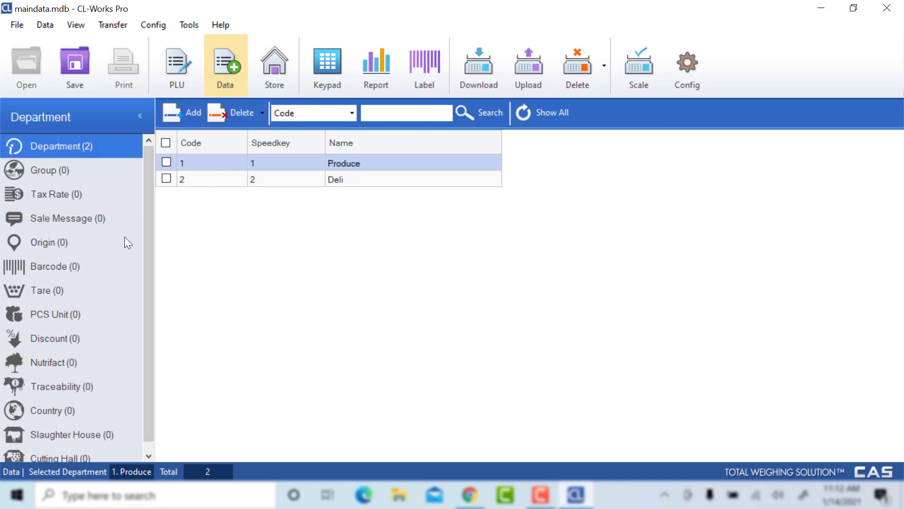
pyautogui.scroll(-1, 120, 407)
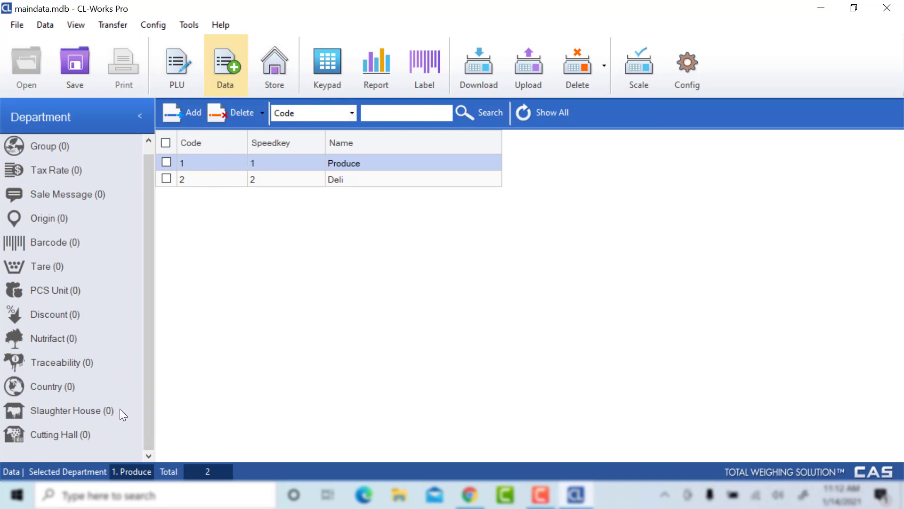
pyautogui.scroll(1, 119, 409)
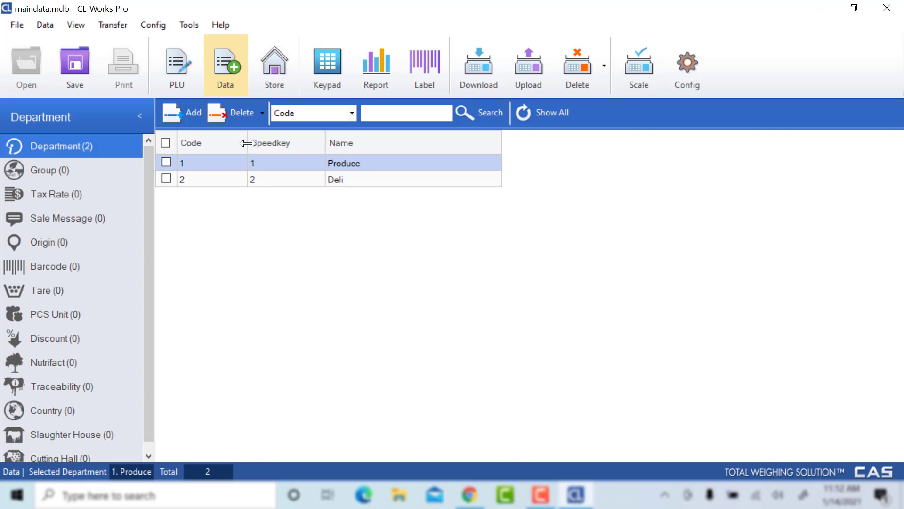
pyautogui.click(282, 67)
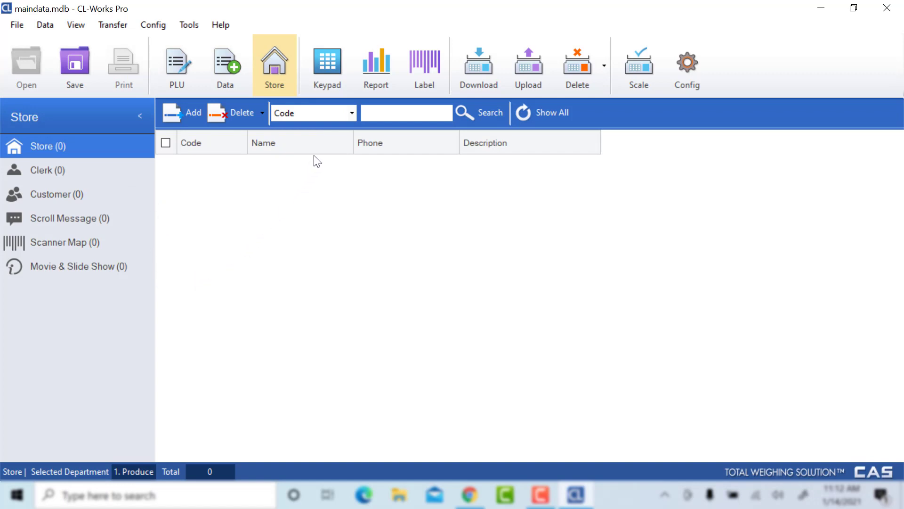
# View the PLU sales report, then return to the empty PLU item list
pyautogui.click(382, 68)
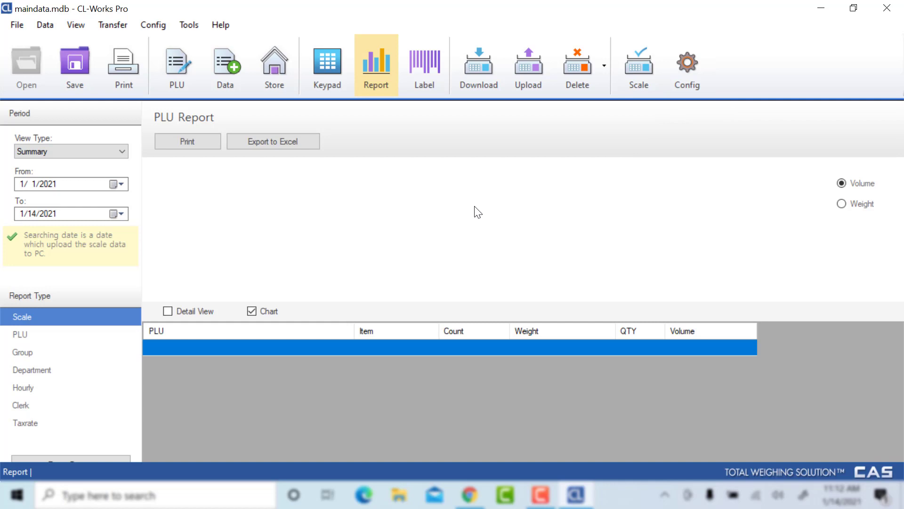
pyautogui.click(182, 64)
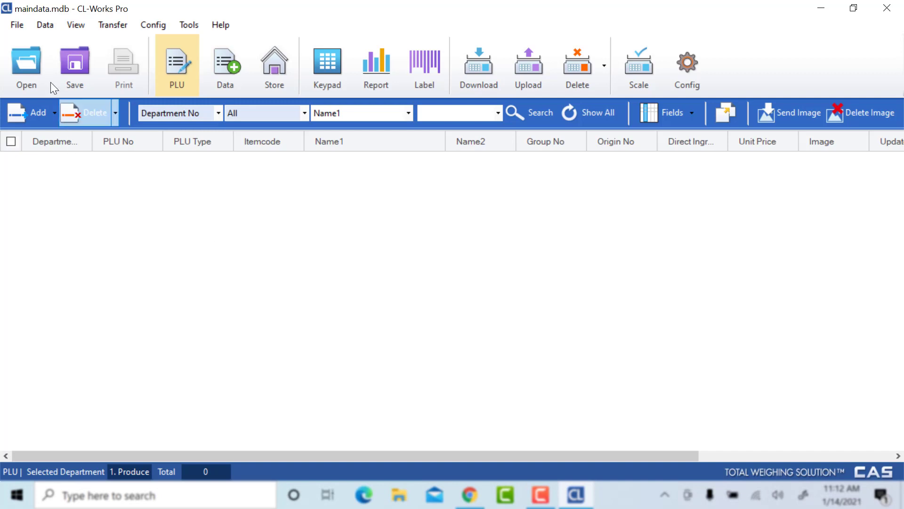
# Open the File menu and close it again without choosing anything
pyautogui.click(15, 25)
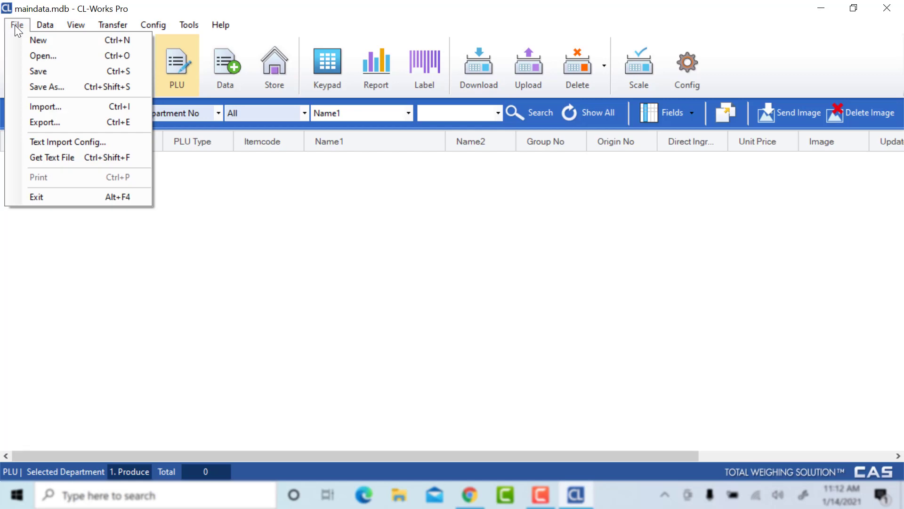
pyautogui.click(14, 25)
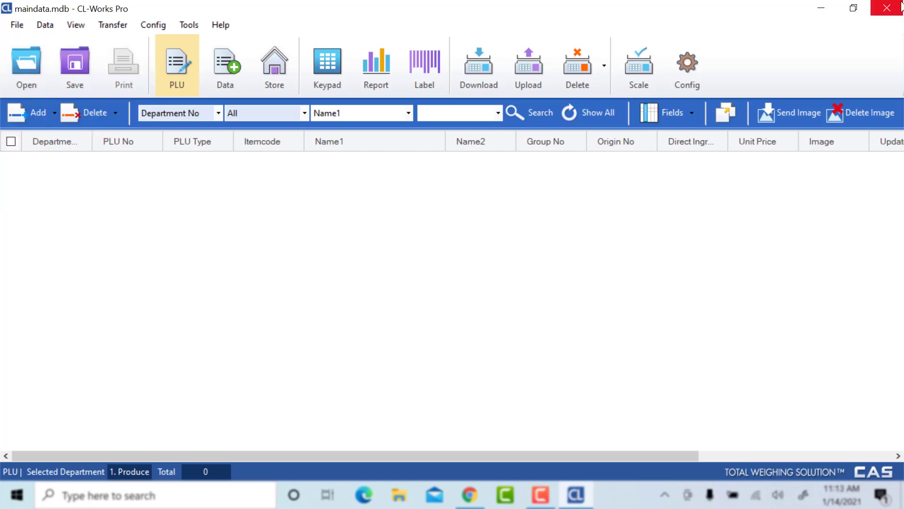